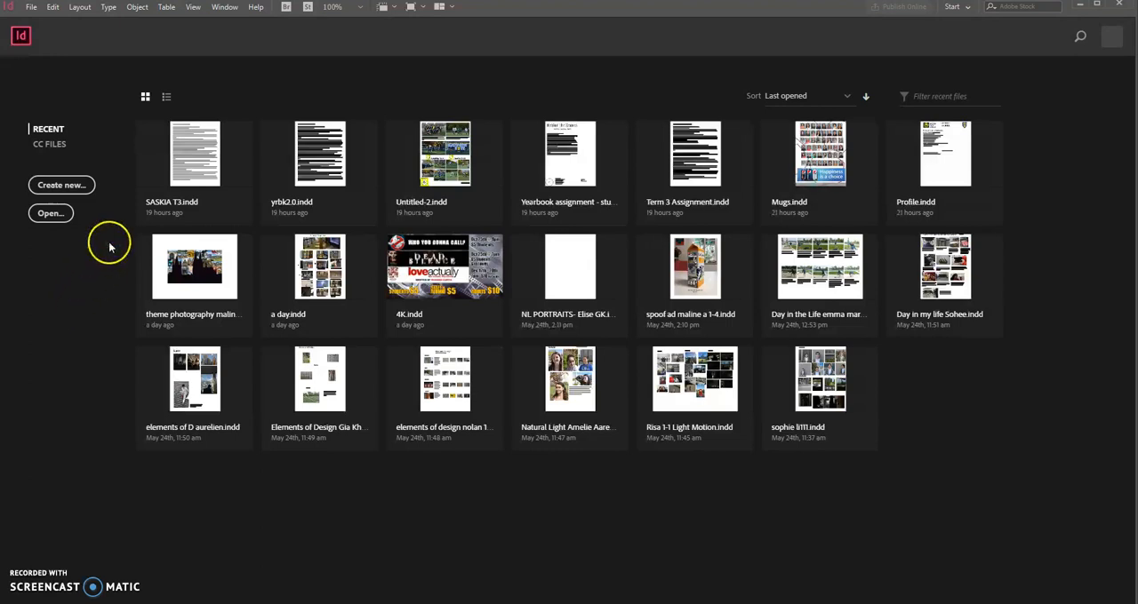
- Create a Letter-size print document in picas with 2 facing pages, starting at page number 2
click(60, 185)
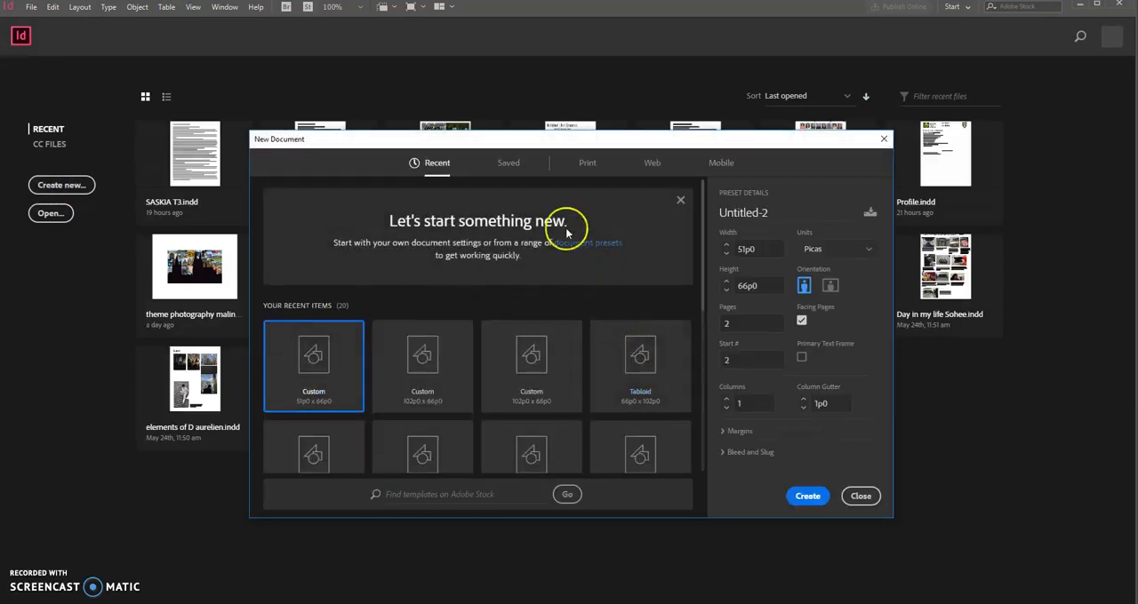
click(594, 164)
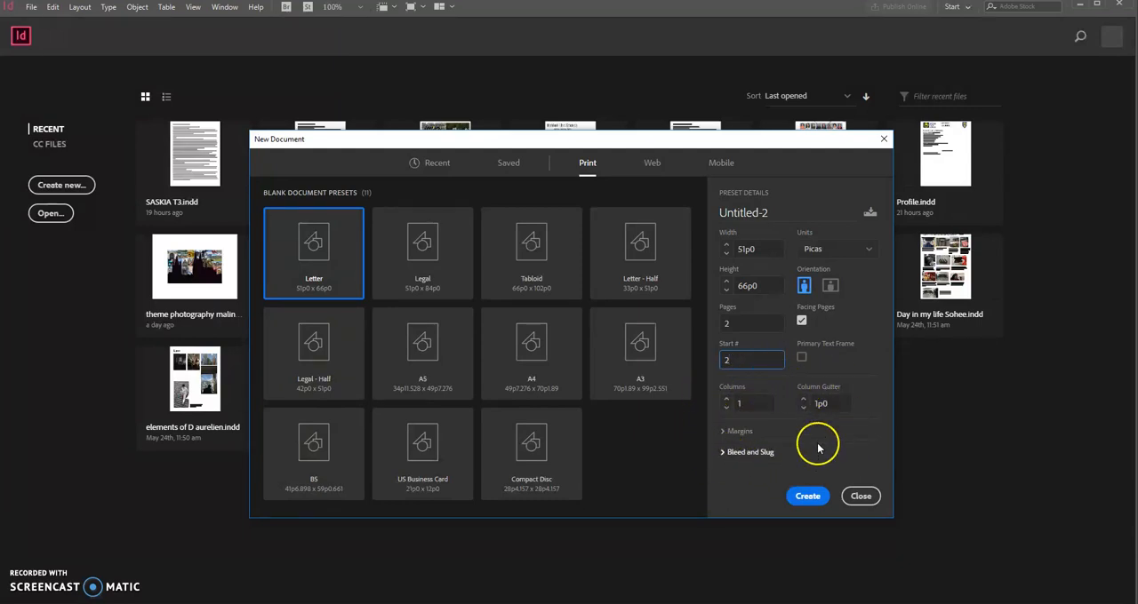
click(807, 496)
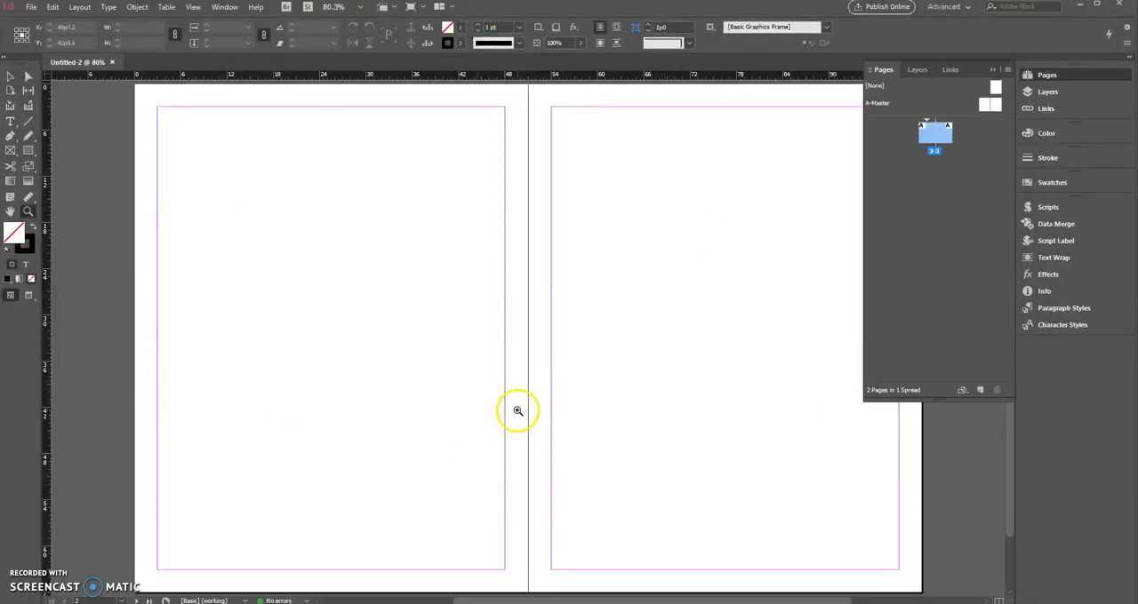
- Unlink the page margins and set the top margin to 1p6 and the bottom margin to 3p0
click(79, 6)
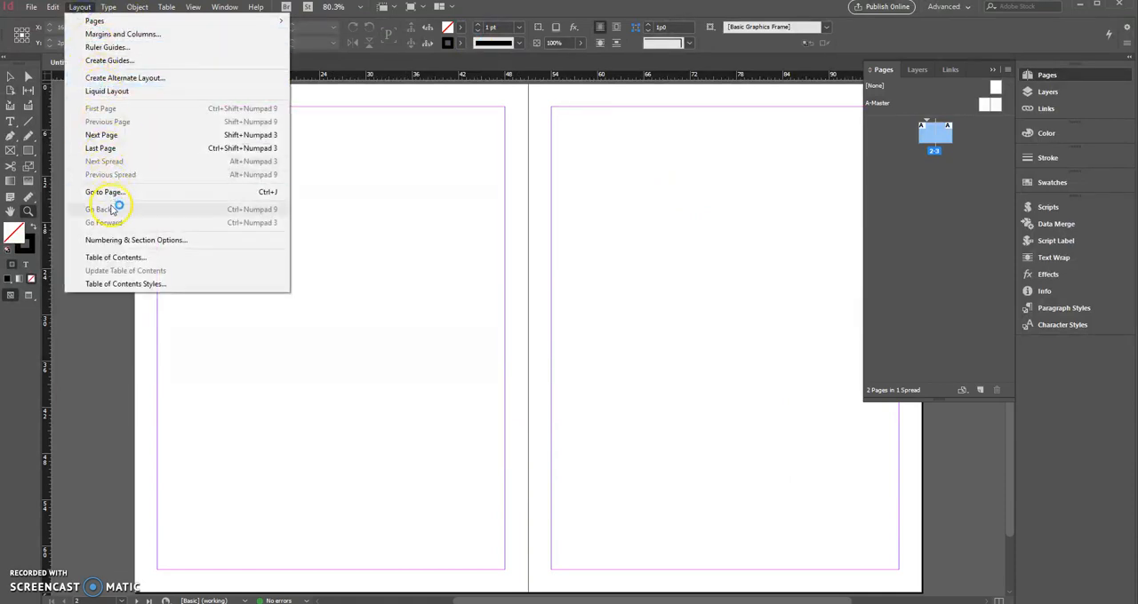
click(150, 34)
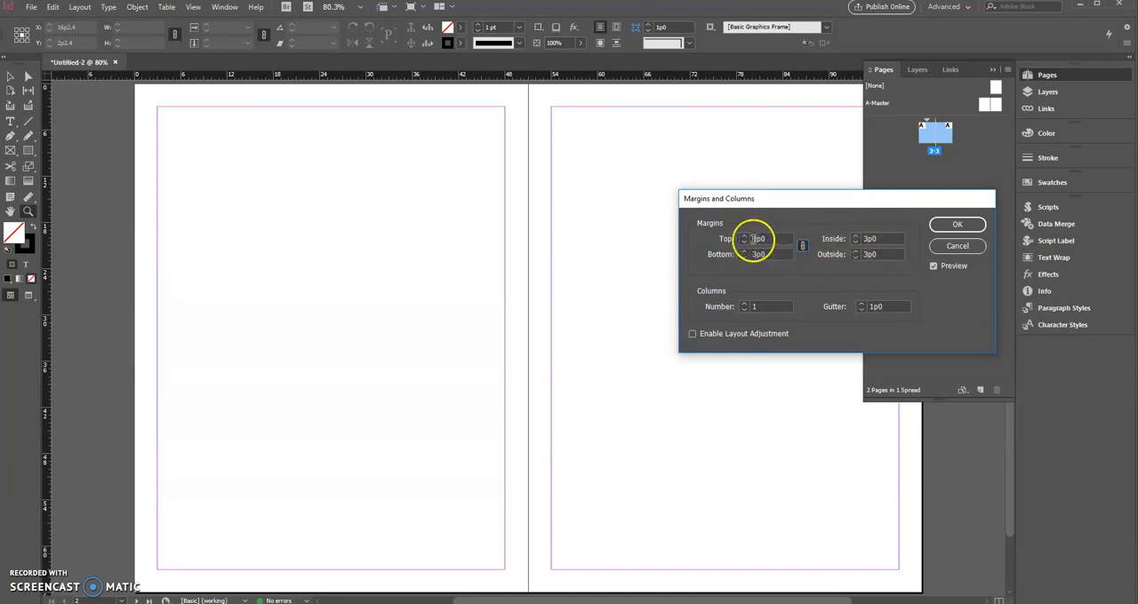
click(744, 236)
click(744, 236)
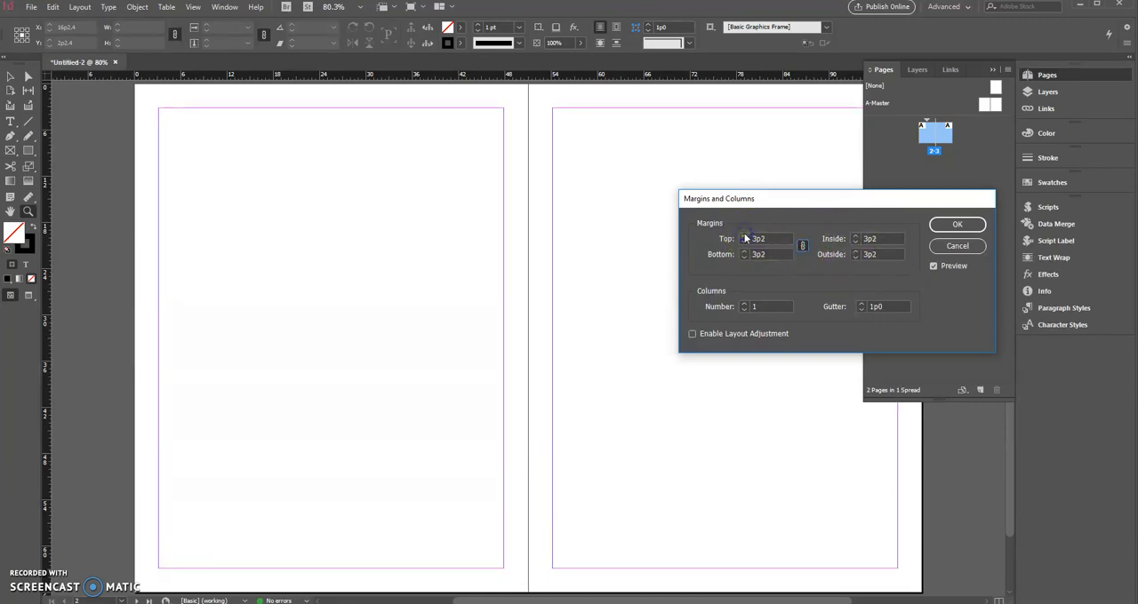
click(802, 248)
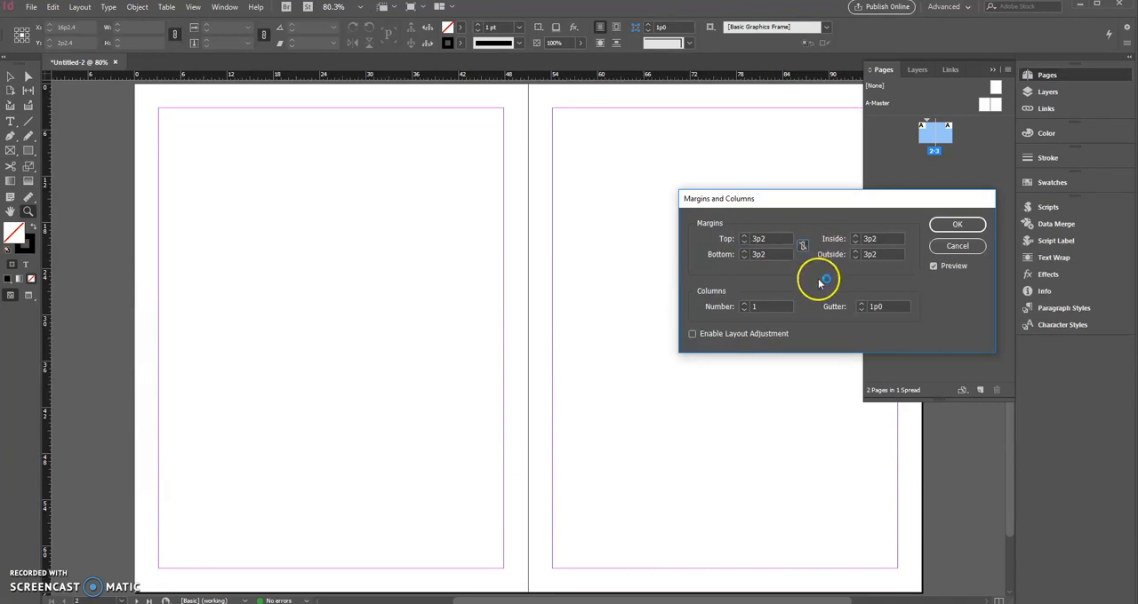
double_click(757, 240)
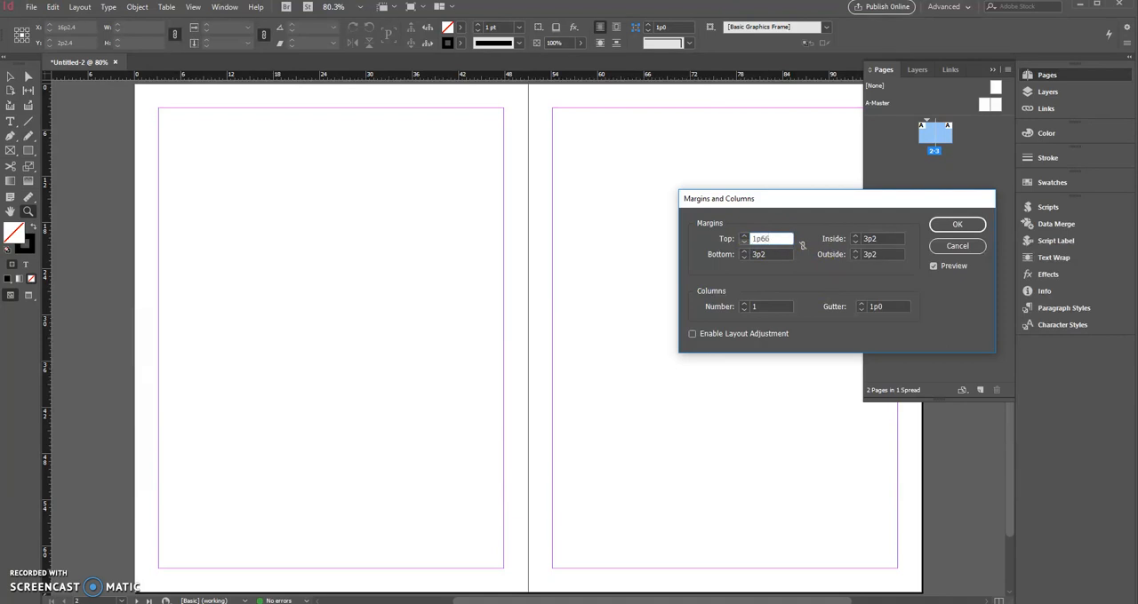
text(1p6)
double_click(751, 254)
text(3)
- Set the inside margin to 1p6 and the outside margin to 2p0
double_click(861, 238)
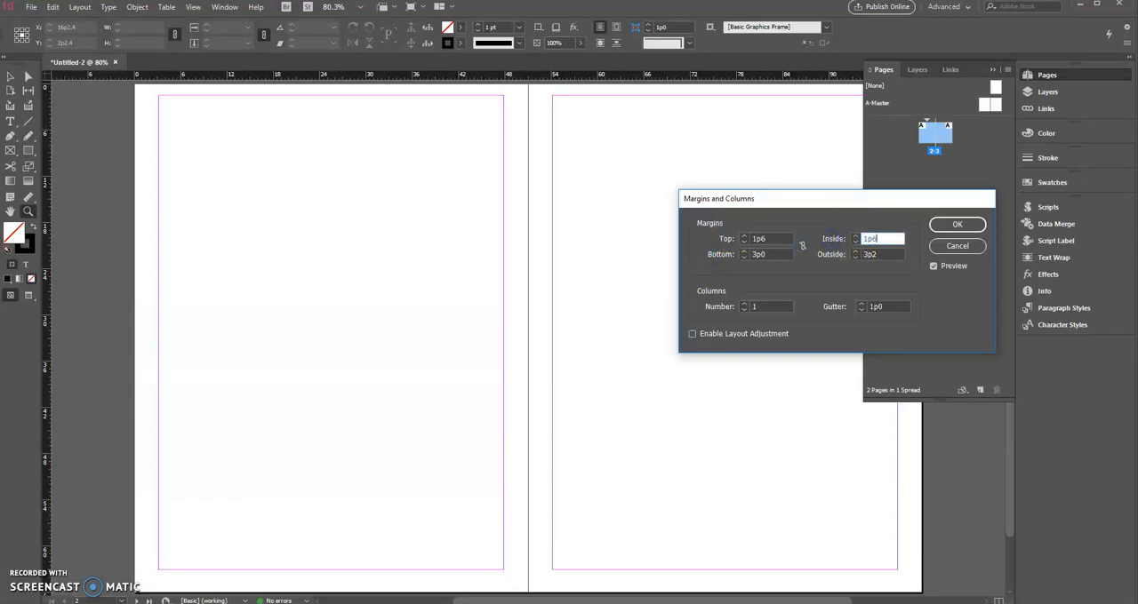
key(Tab)
click(919, 272)
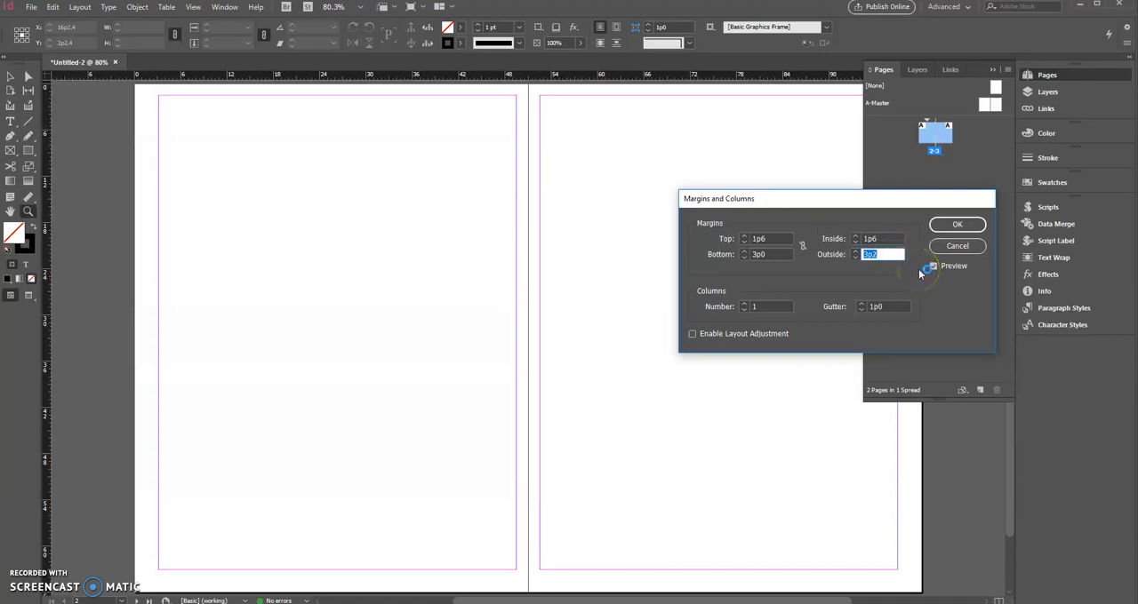
text(2)
key(Tab)
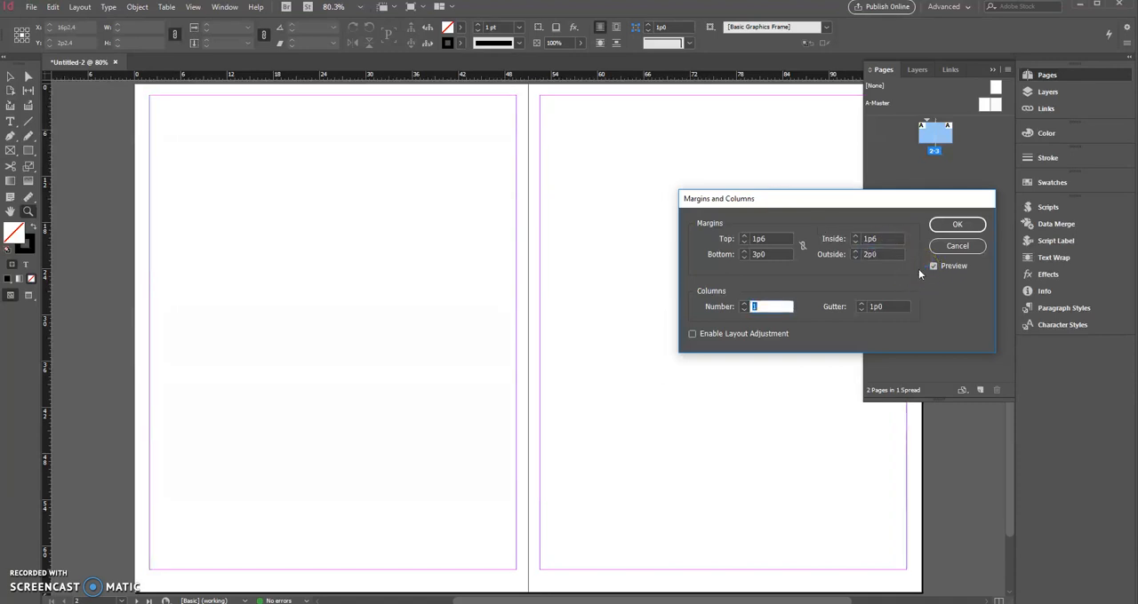
- Divide the pages into 4 columns with a 0p6 gutter and apply the margin and column settings
click(744, 304)
click(744, 304)
click(744, 304)
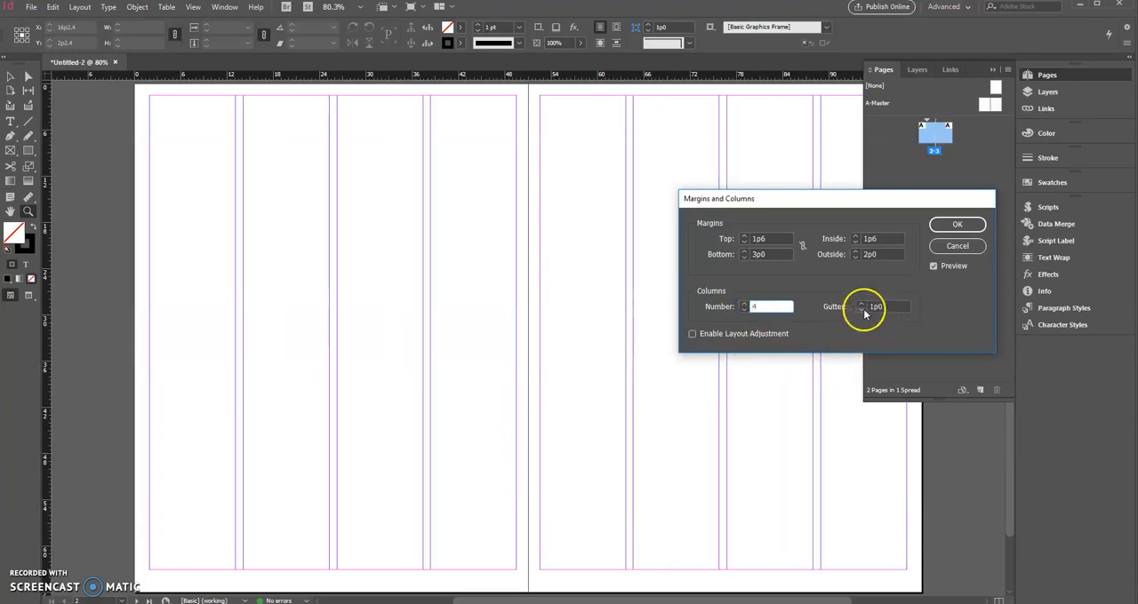
click(860, 308)
click(861, 308)
click(861, 308)
click(860, 308)
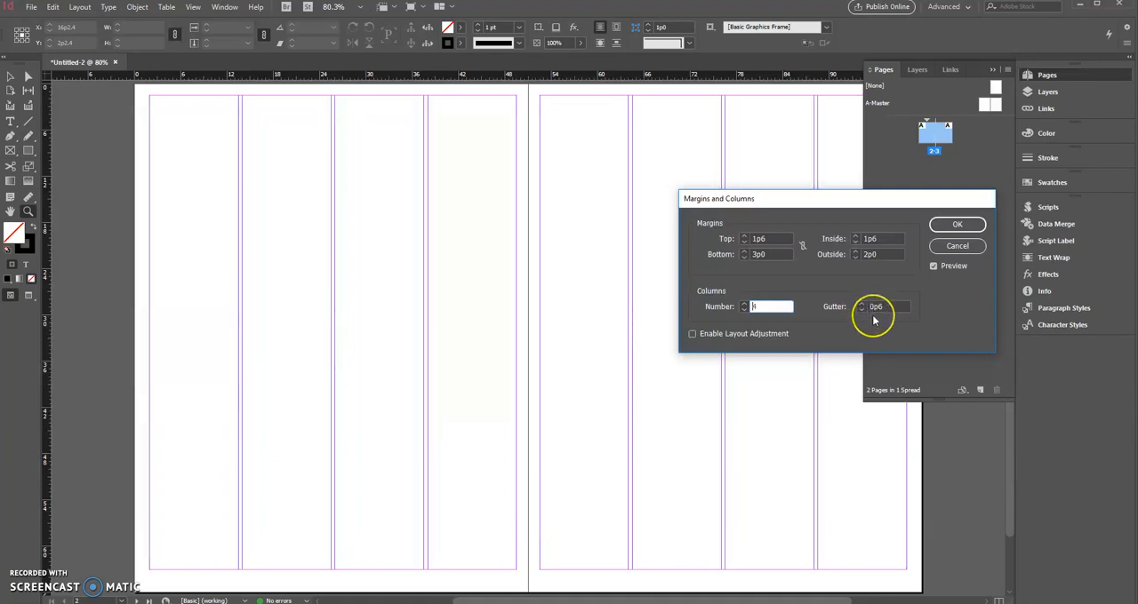
click(955, 228)
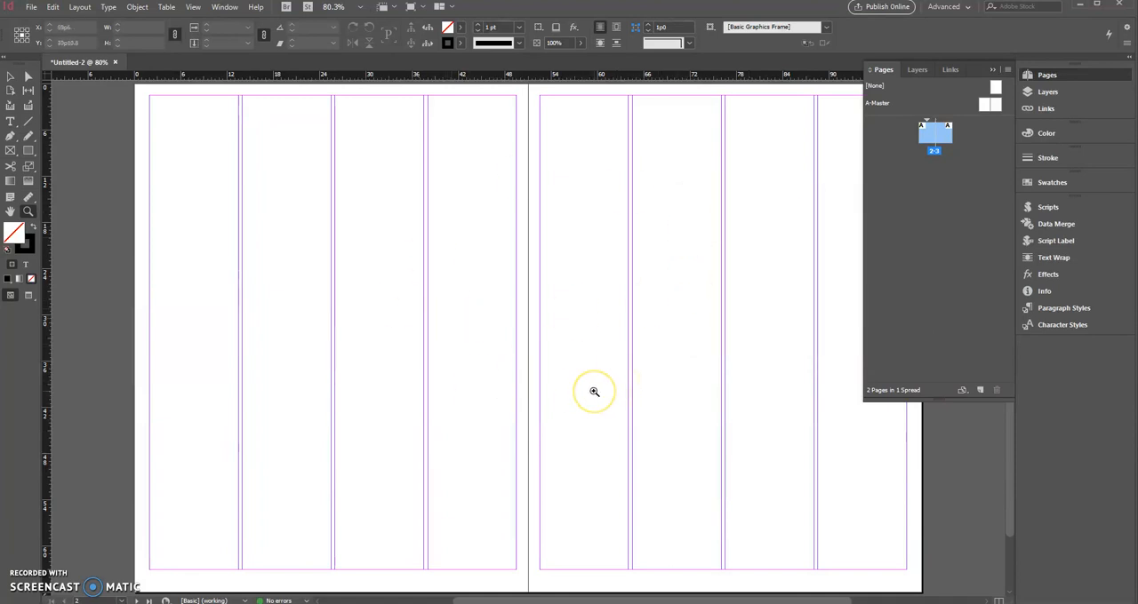
- Show the document grid on the spread
click(192, 8)
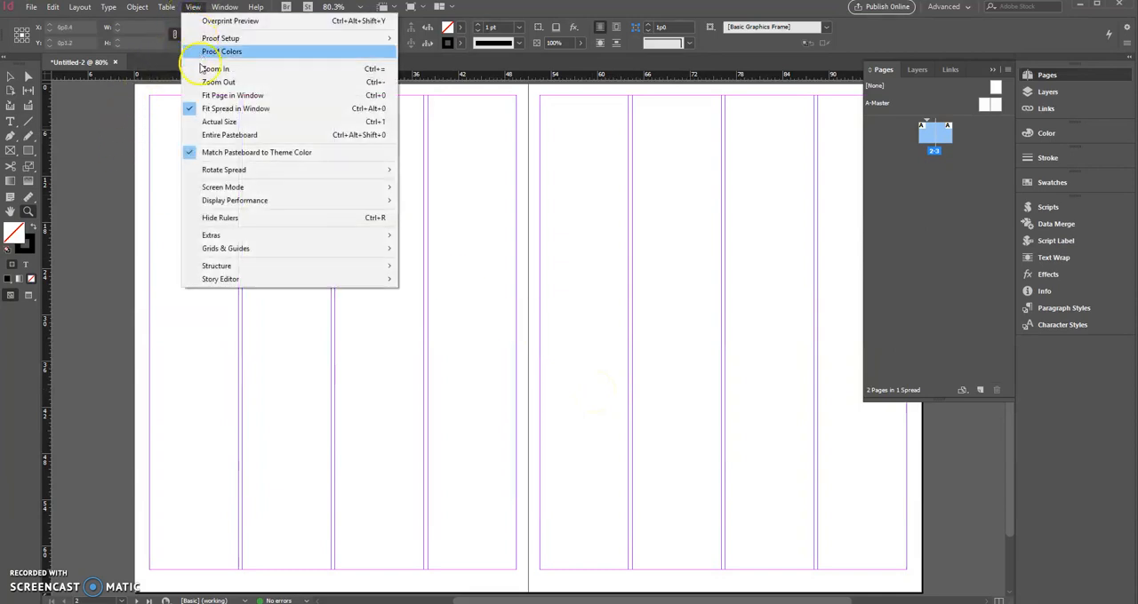
mouse_move(264, 248)
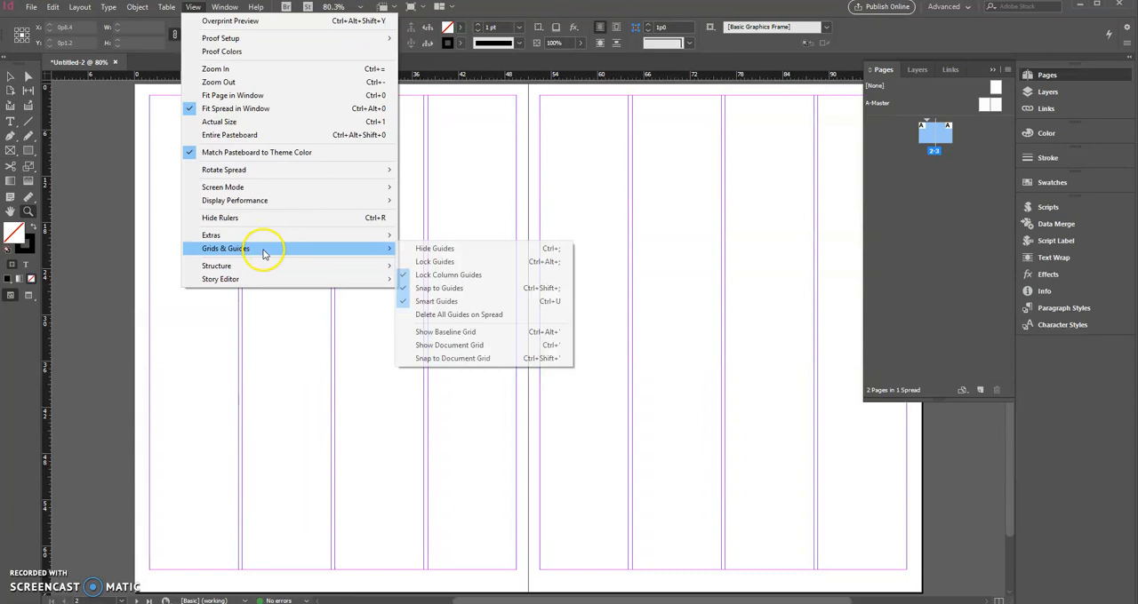
click(474, 346)
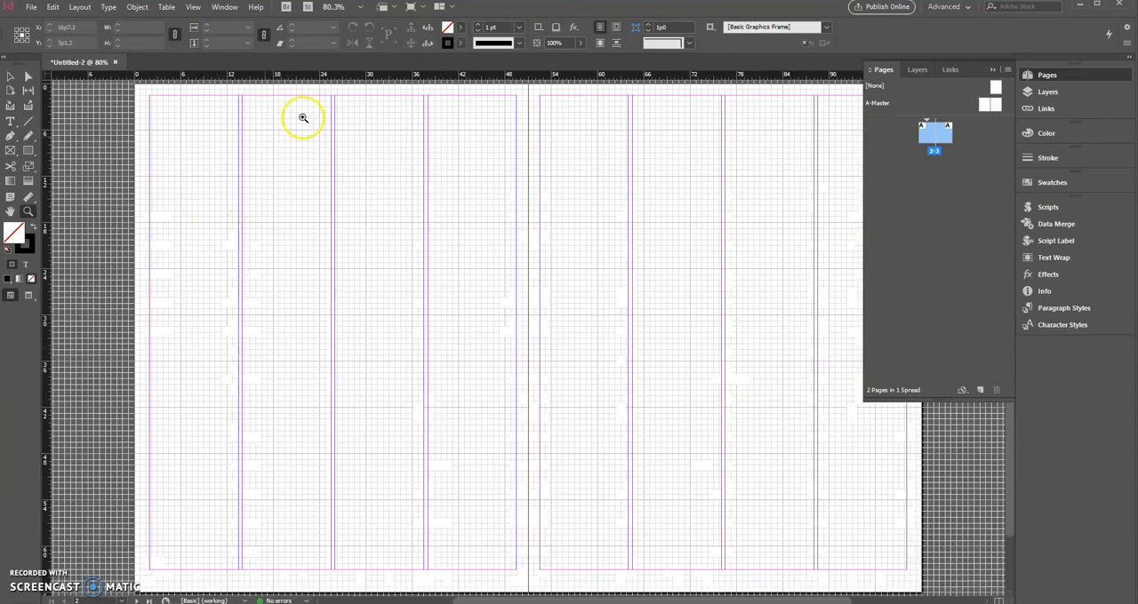
- Set the document grid preferences to 12 subdivisions both horizontally and vertically
drag(316, 92, 451, 180)
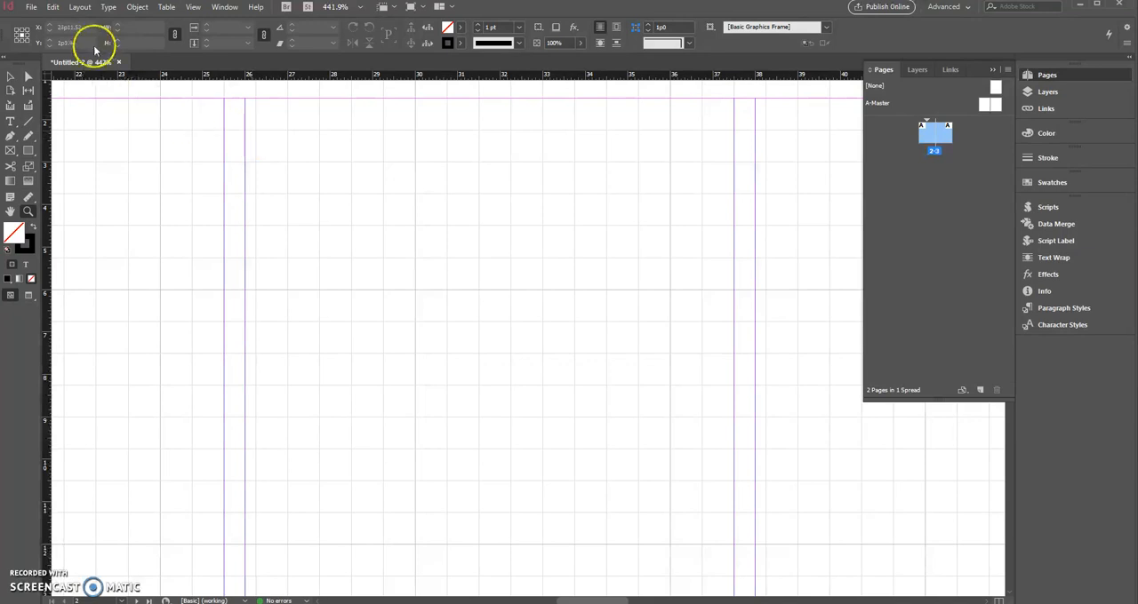
click(51, 10)
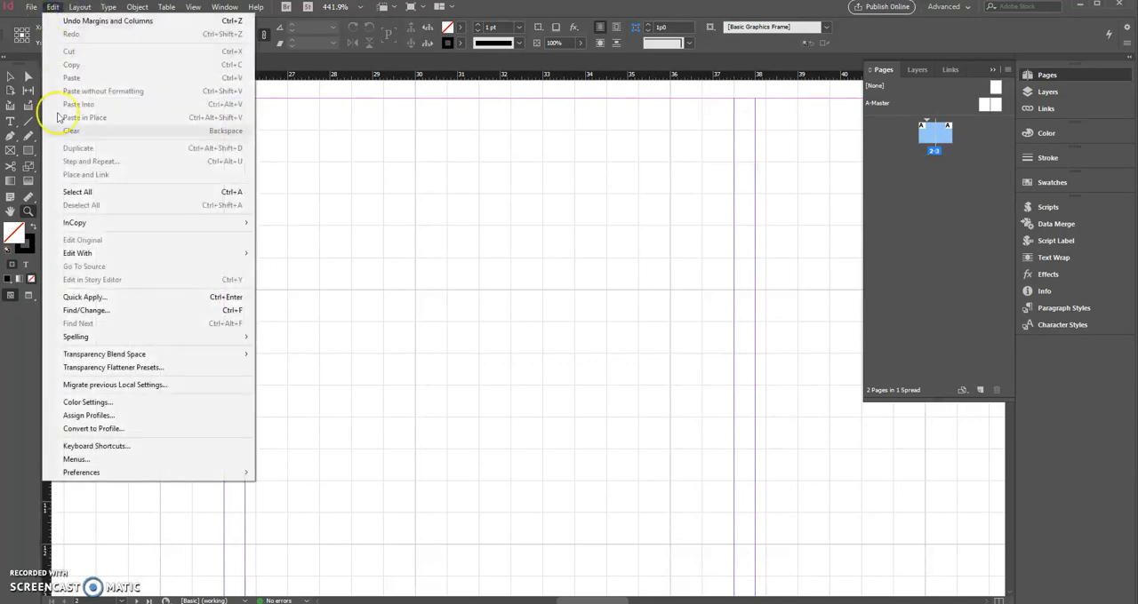
mouse_move(133, 473)
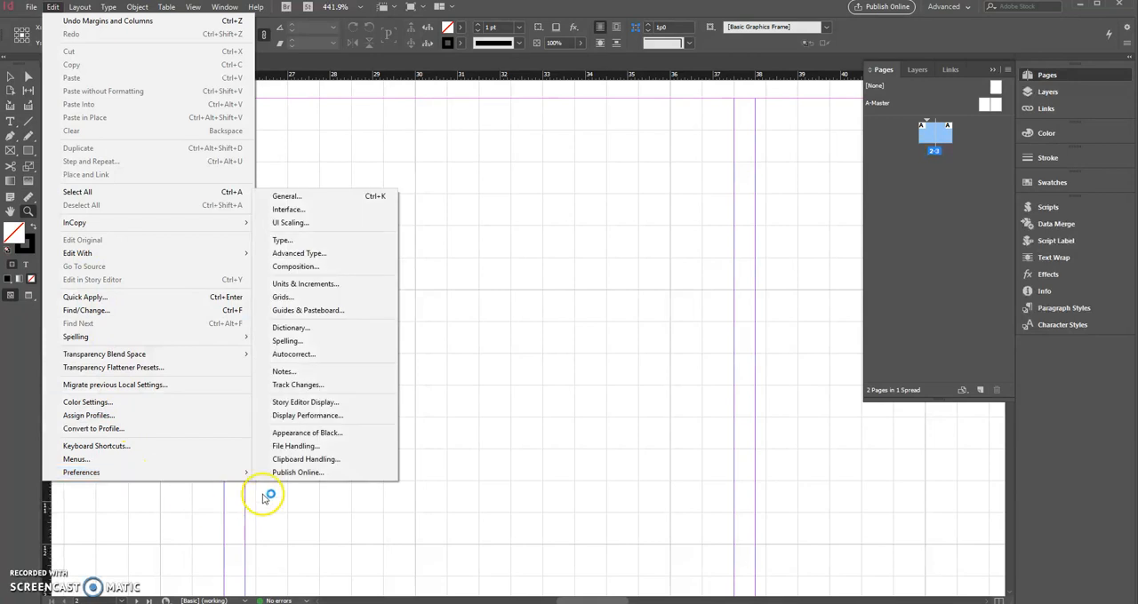
click(350, 299)
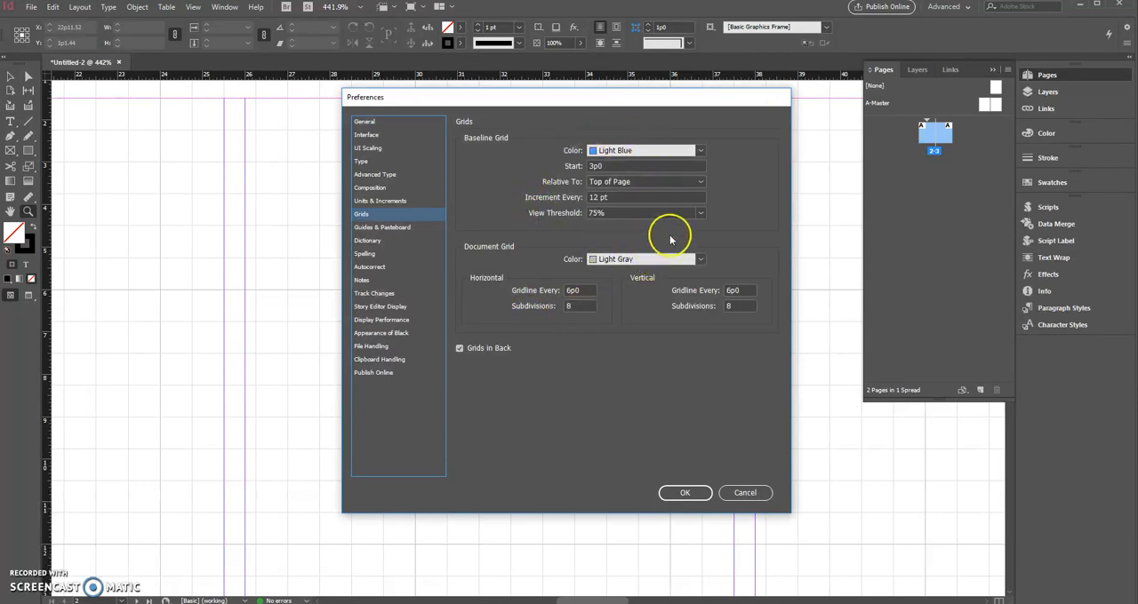
double_click(572, 290)
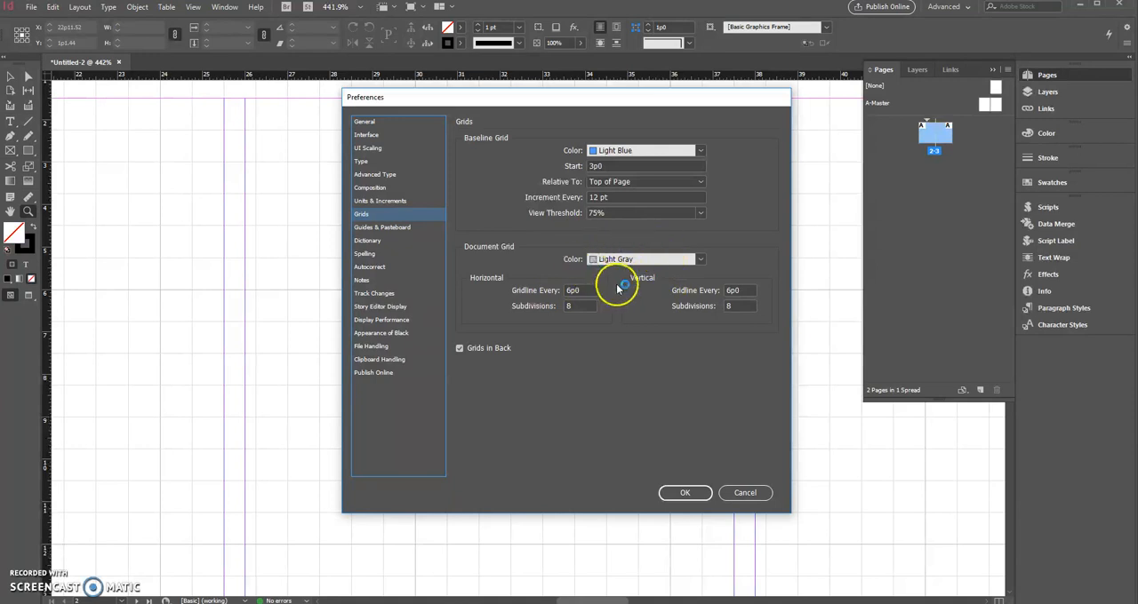
double_click(574, 307)
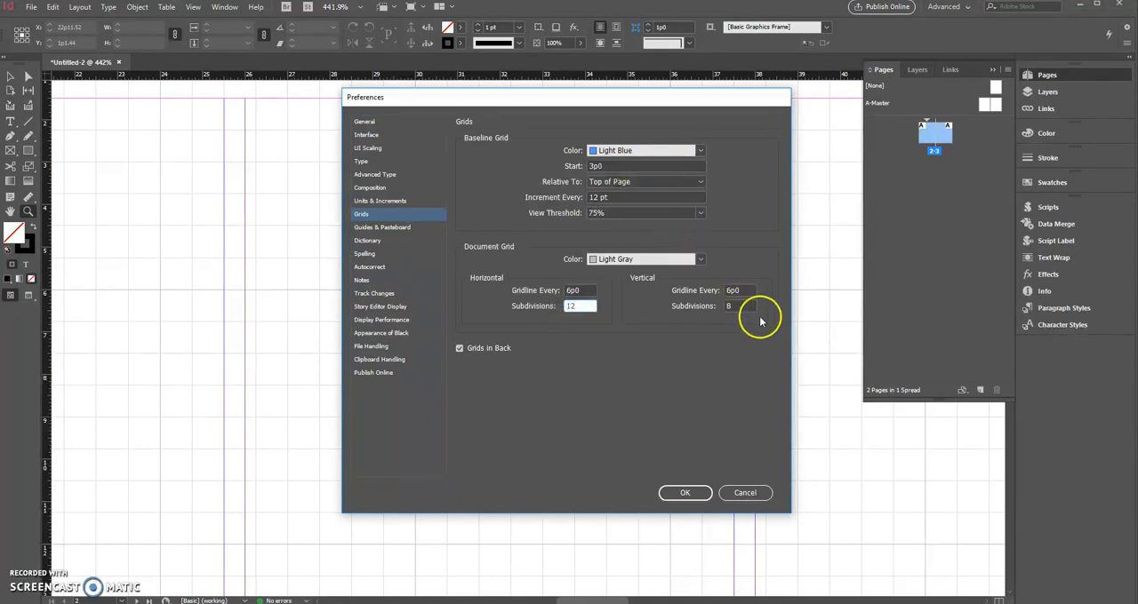
drag(734, 306, 717, 308)
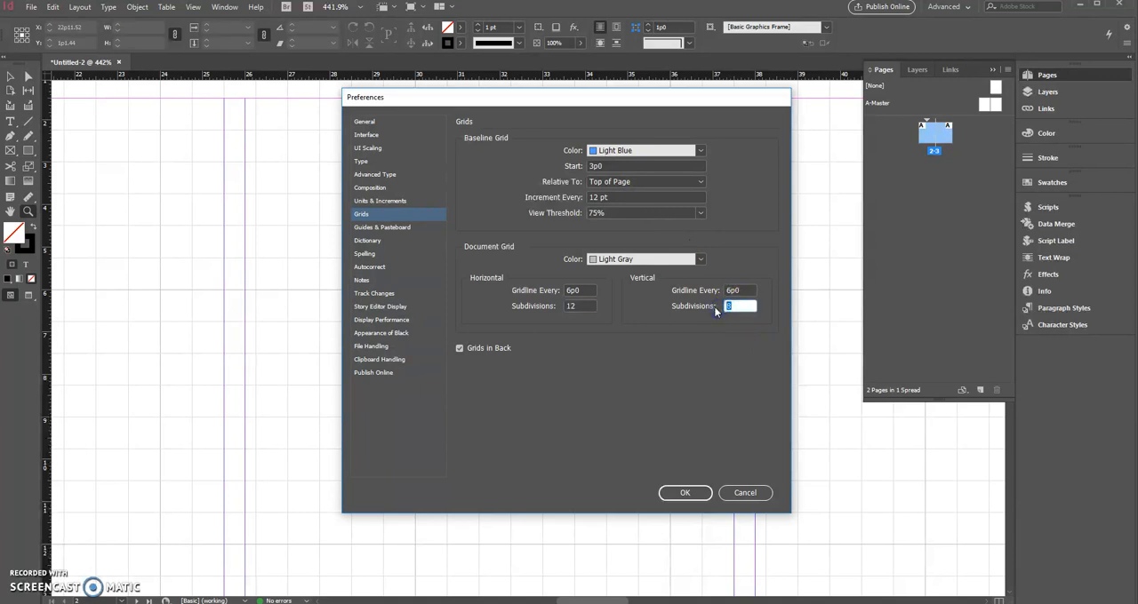
click(684, 491)
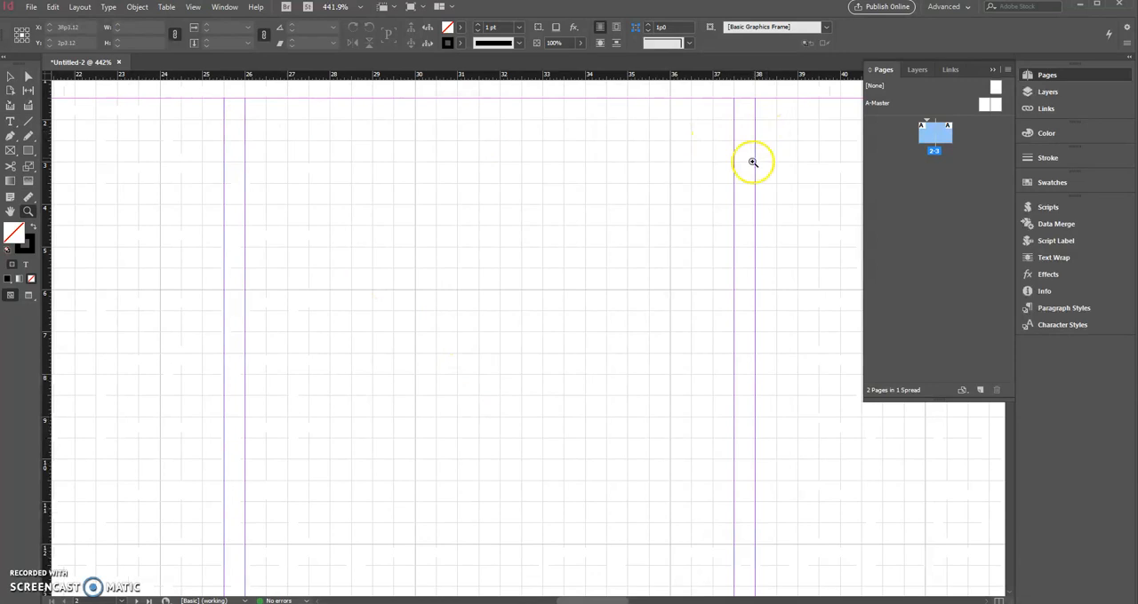
- Turn on snapping to the document grid
click(12, 213)
drag(143, 222, 999, 272)
mouse_move(157, 283)
mouse_down()
mouse_move(657, 288)
mouse_move(17, 248)
mouse_up()
mouse_move(733, 293)
mouse_down()
mouse_move(25, 280)
mouse_move(556, 323)
mouse_move(394, 267)
mouse_up()
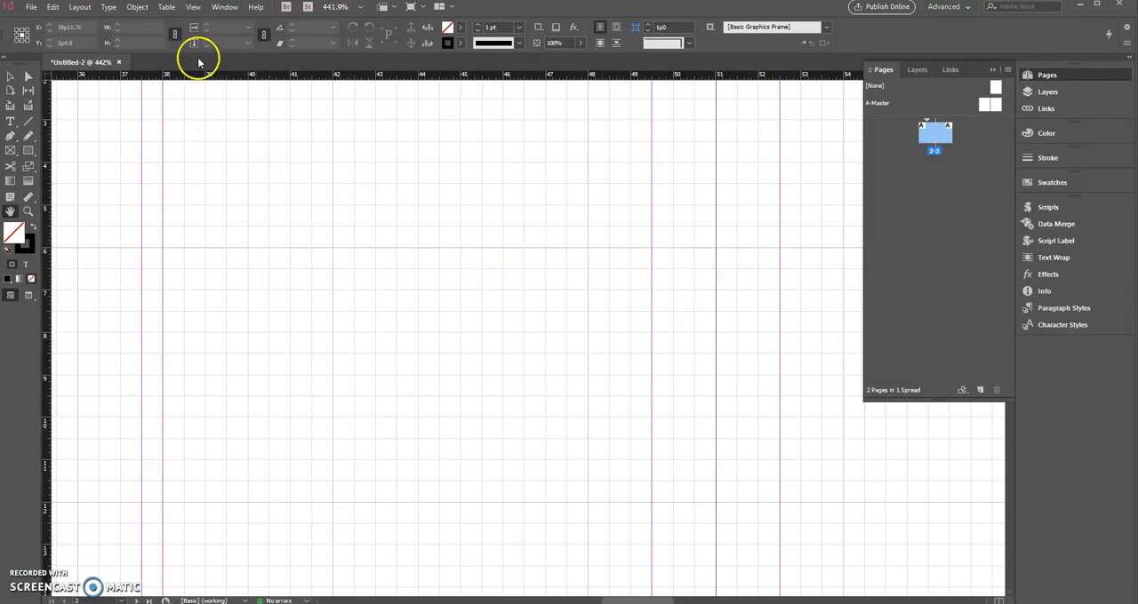
click(192, 7)
mouse_move(262, 251)
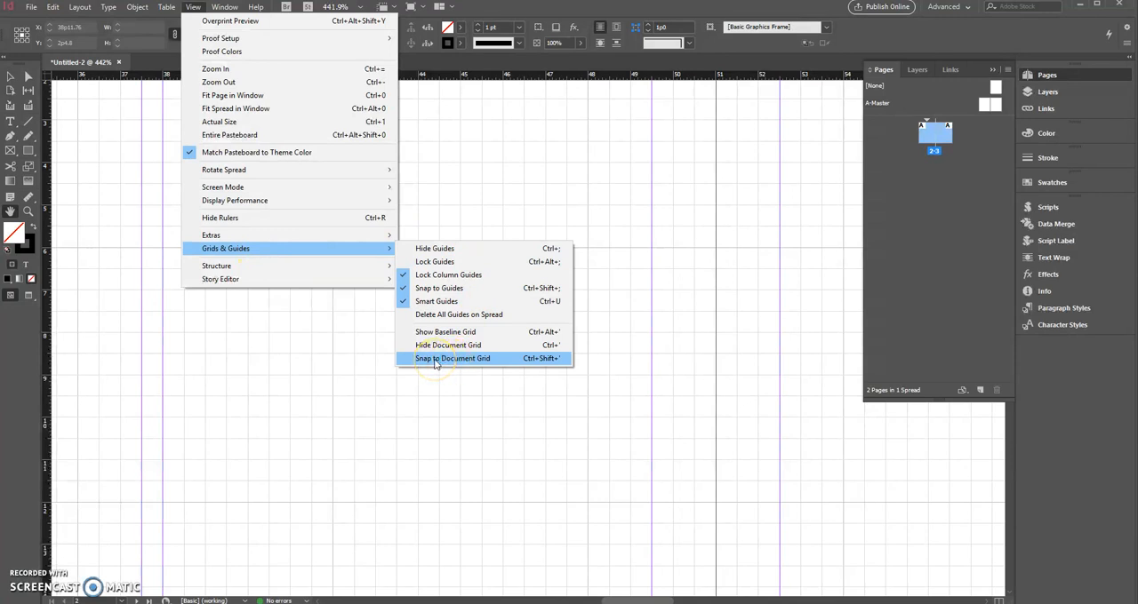
click(434, 360)
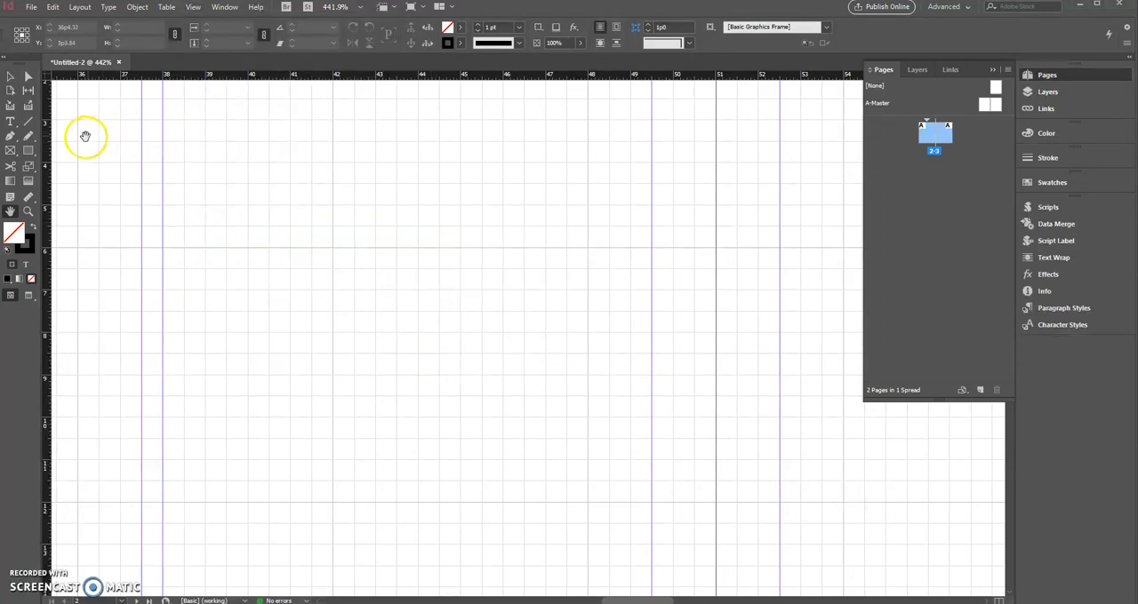
- Draw a rectangle frame about 3p3 by 2p8 in page 2's fourth column and enlarge it from its top-left corner to 5p0 by 3p0
click(10, 150)
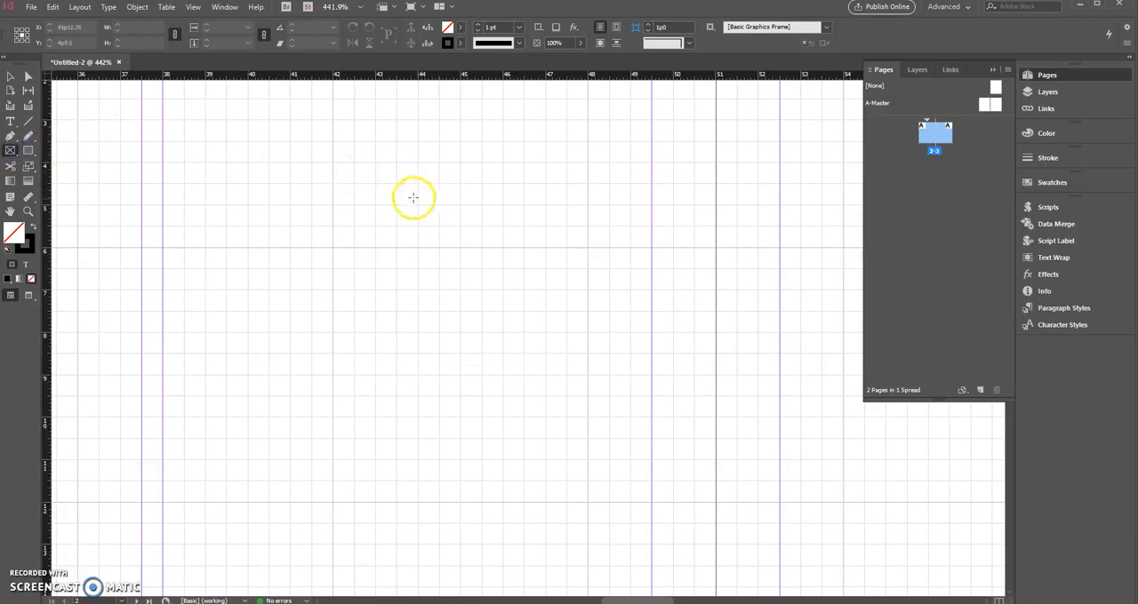
drag(408, 199, 547, 312)
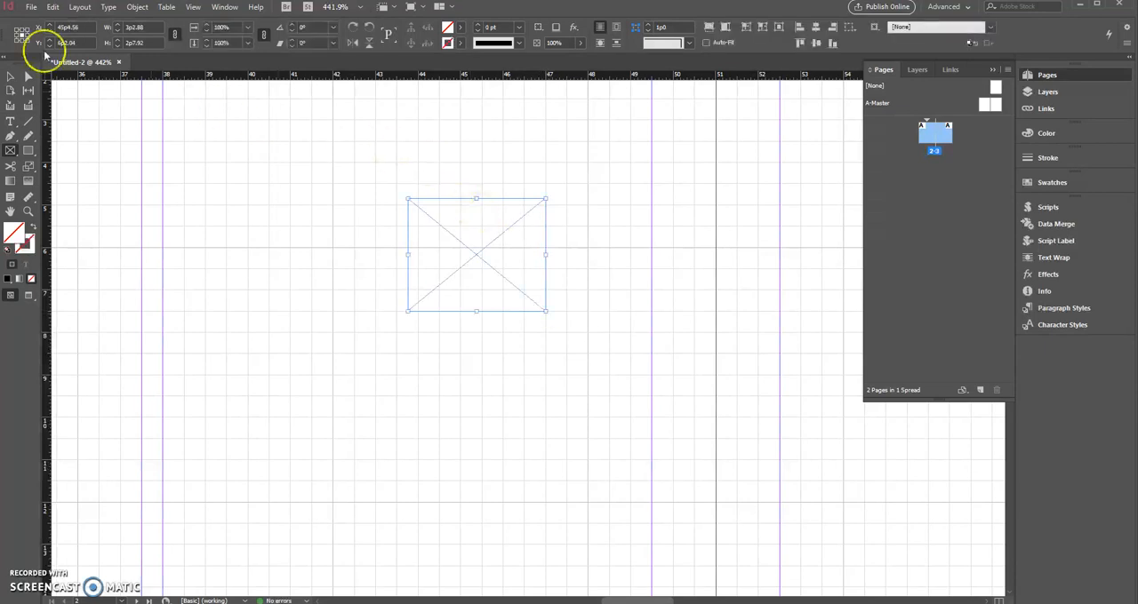
click(14, 78)
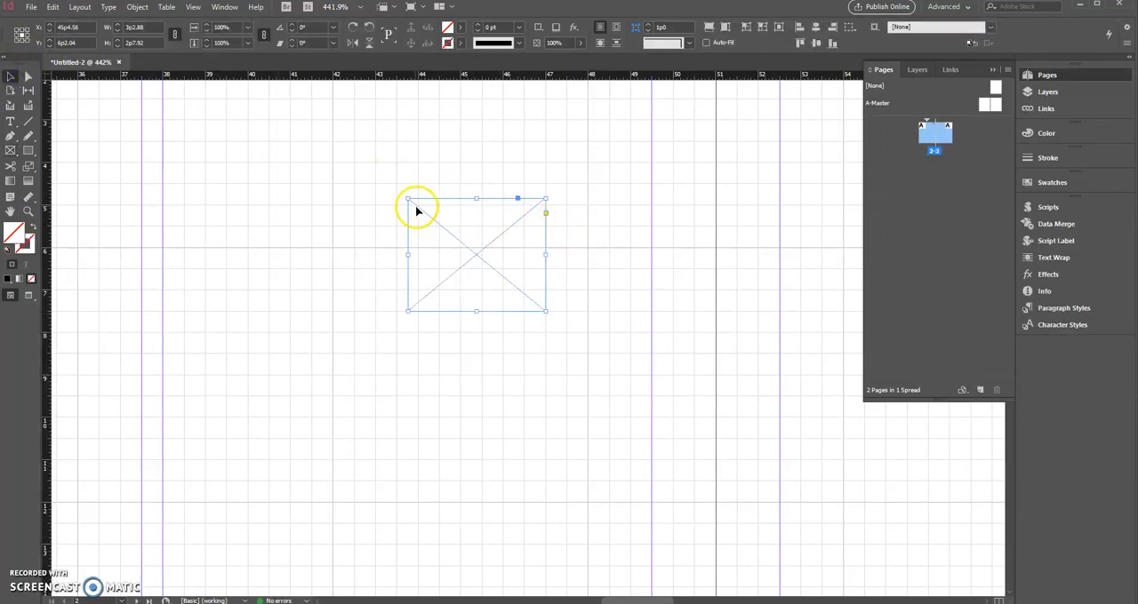
drag(405, 193, 332, 184)
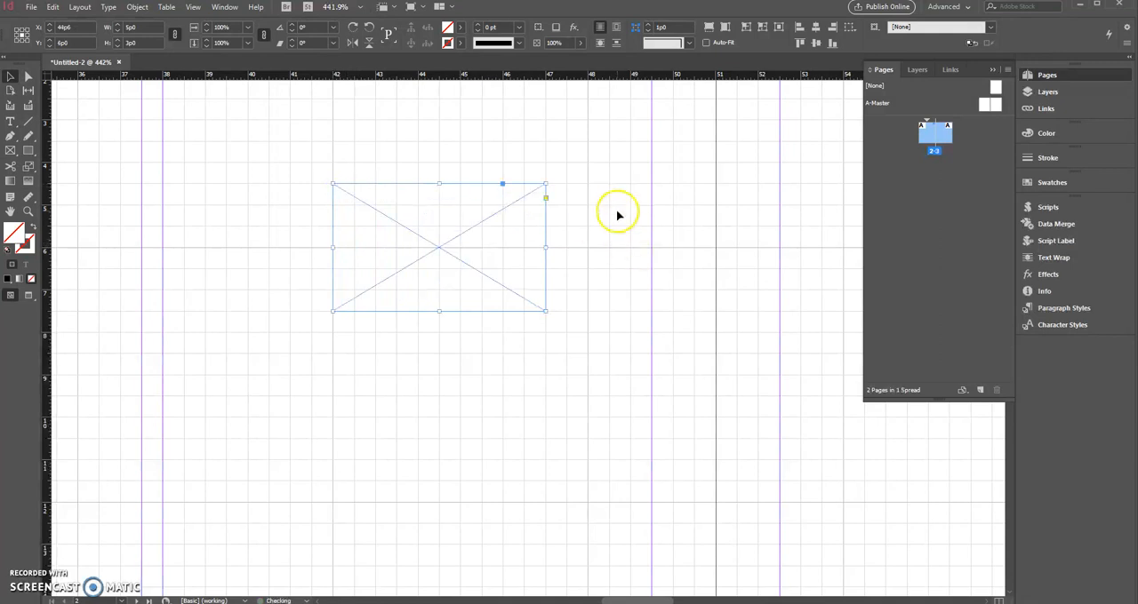